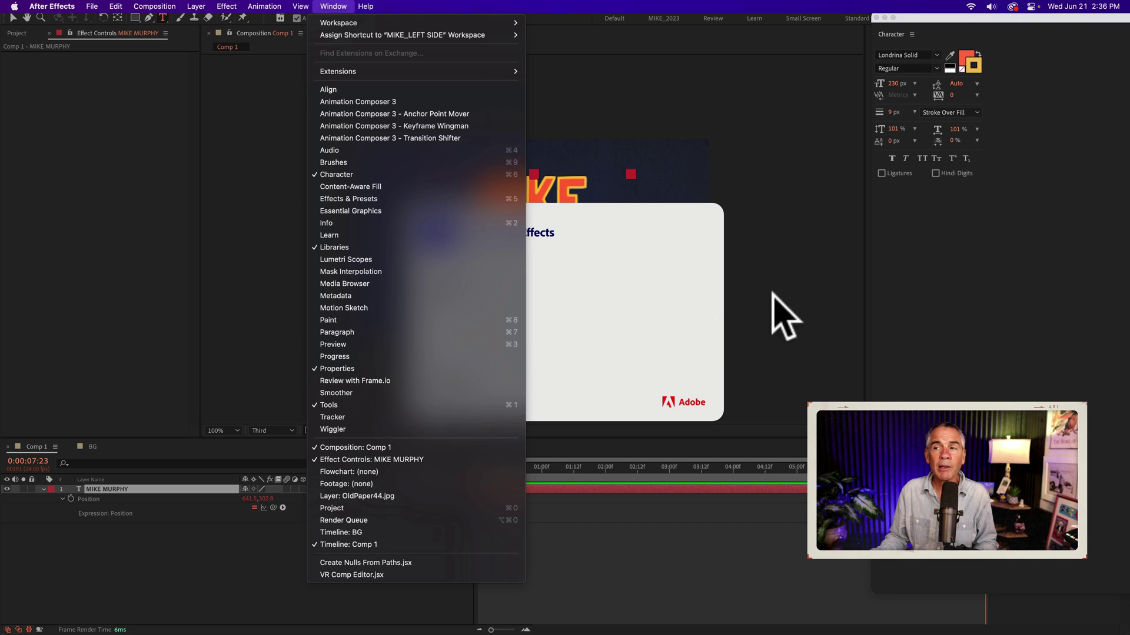
Dismiss the open menu and the About splash so the MIKE MURPHY title's Character settings show.
click(715, 316)
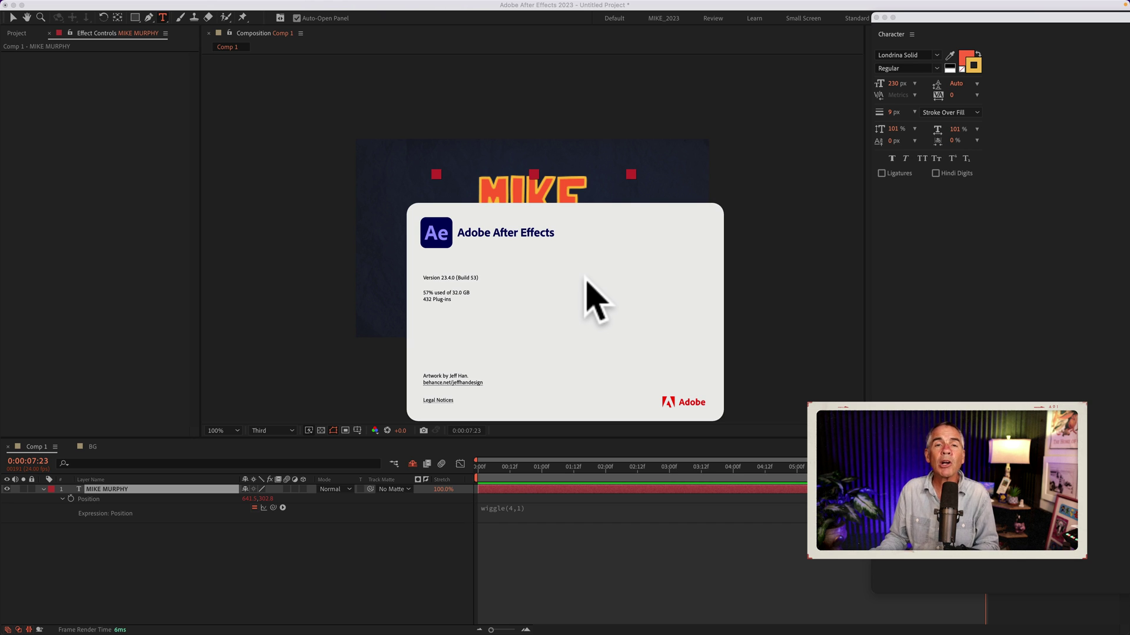
drag(936, 16, 811, 128)
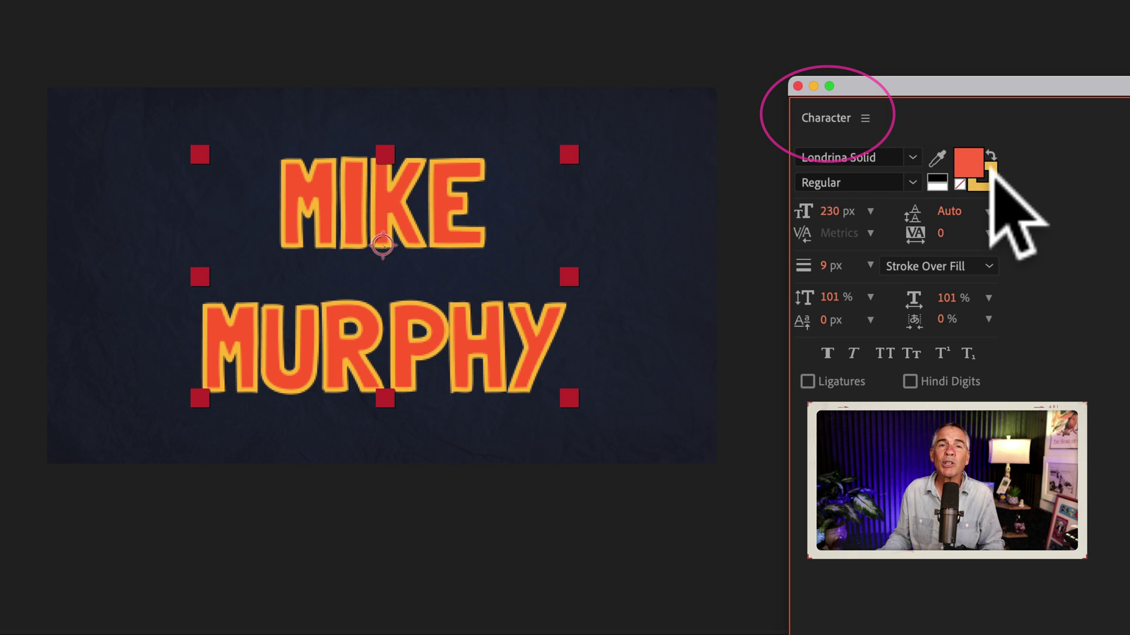
Inspect the orange fill swatch, then swap fill and stroke and back to orange fill, yellow stroke.
click(970, 161)
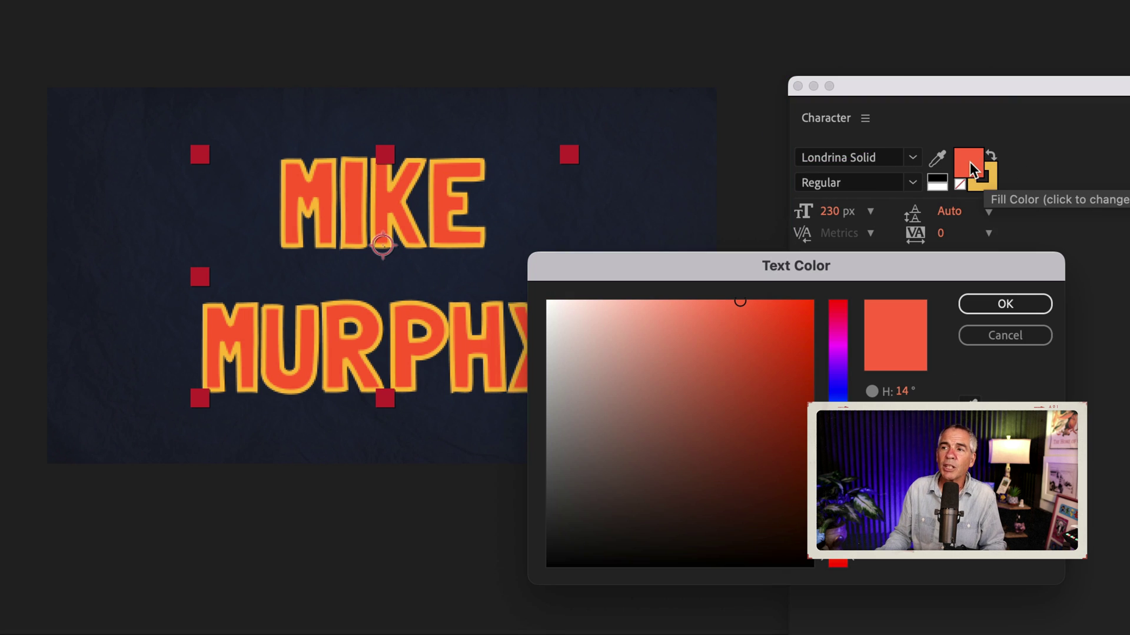
click(1005, 305)
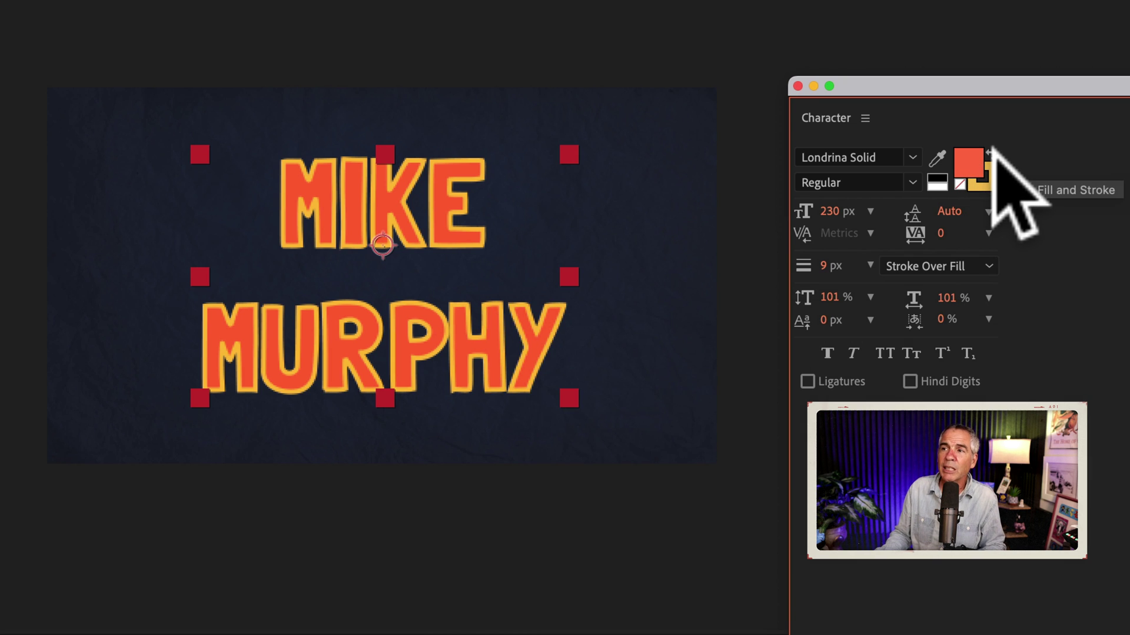
click(993, 154)
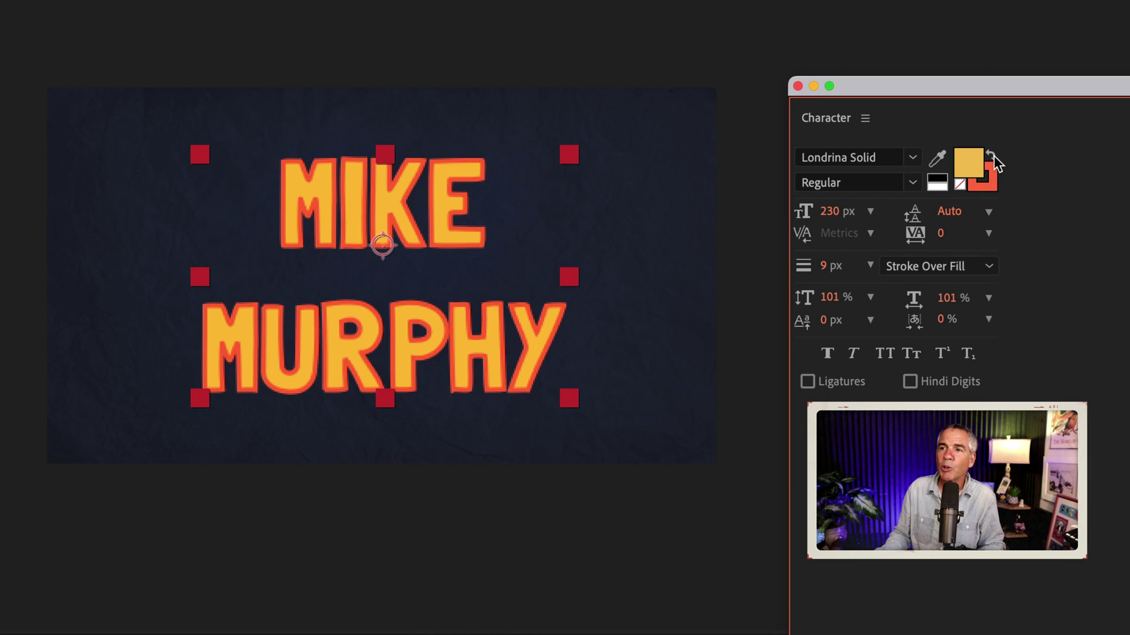
click(994, 155)
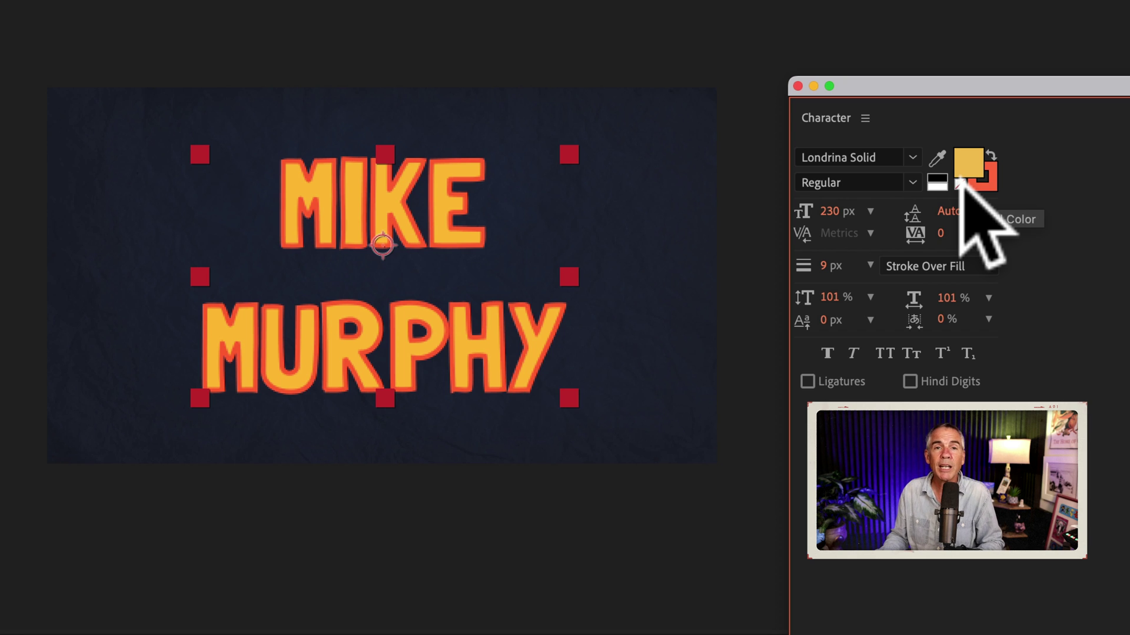
Set the text fill to None and swap fill and stroke to try an orange-only outline.
click(960, 183)
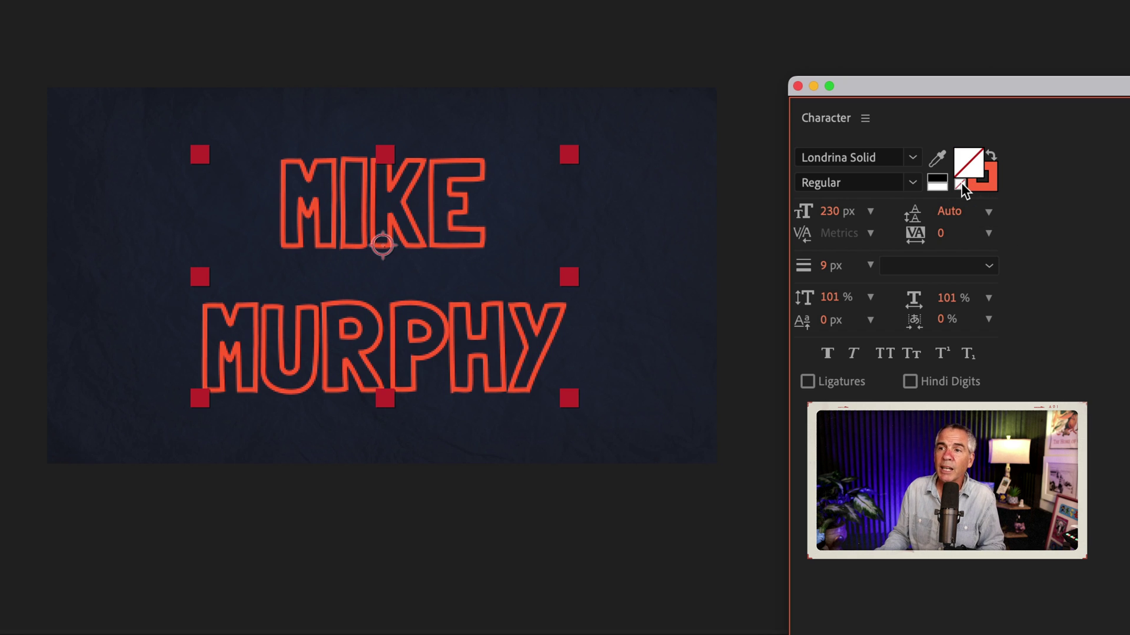
click(992, 155)
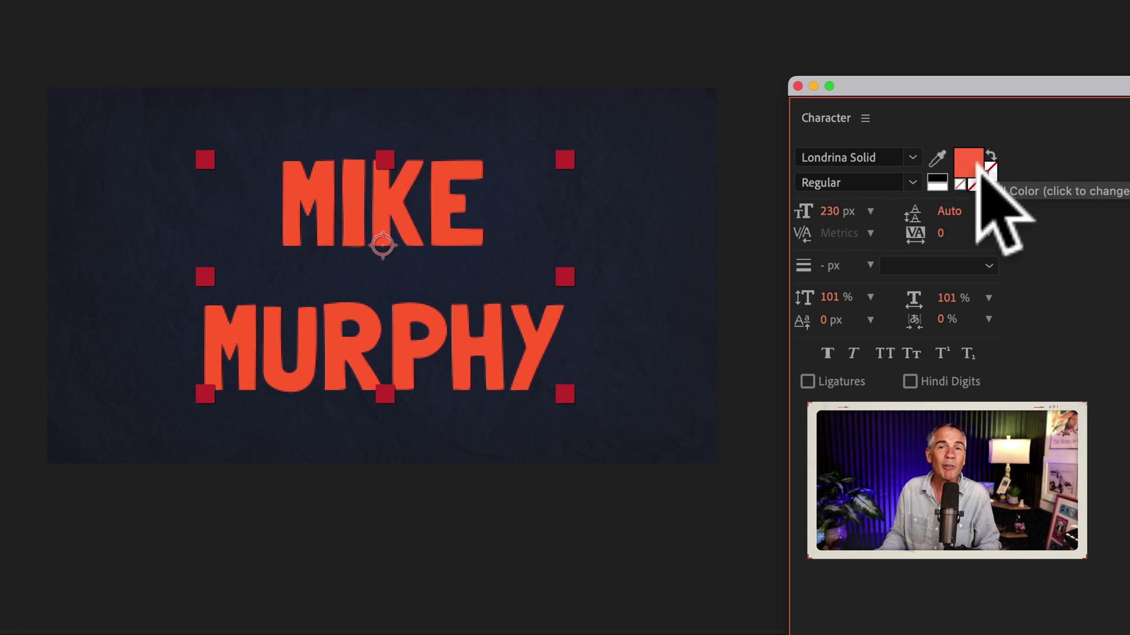
click(959, 183)
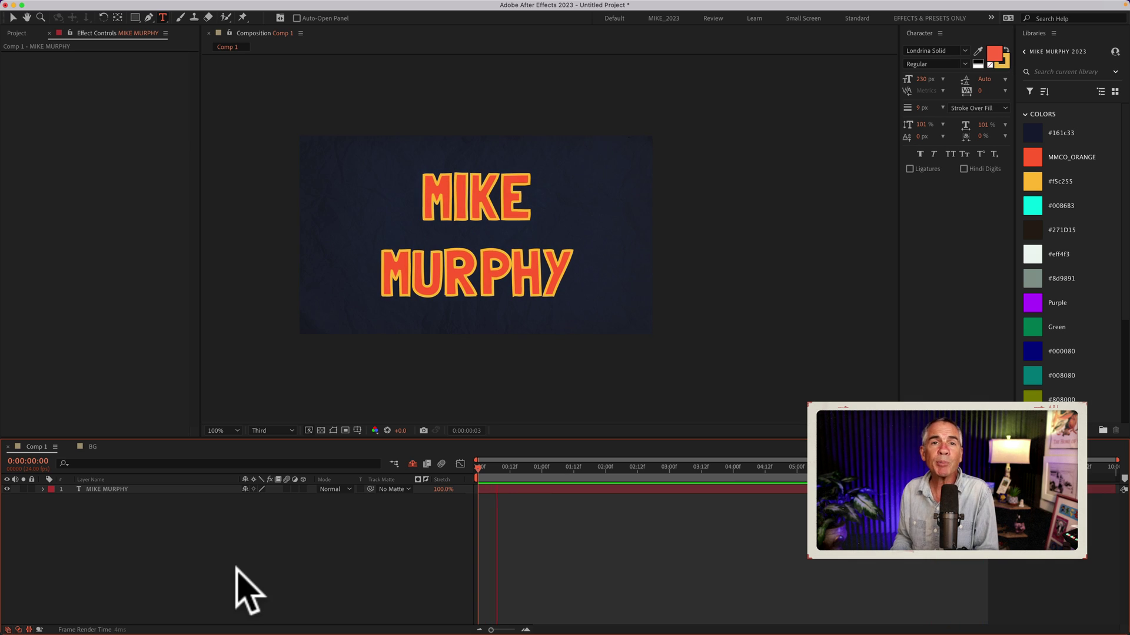
Enable Auto-Open Panel and show MIKE MURPHY's settings in the Properties panel, deselecting and reselecting the layer.
click(106, 489)
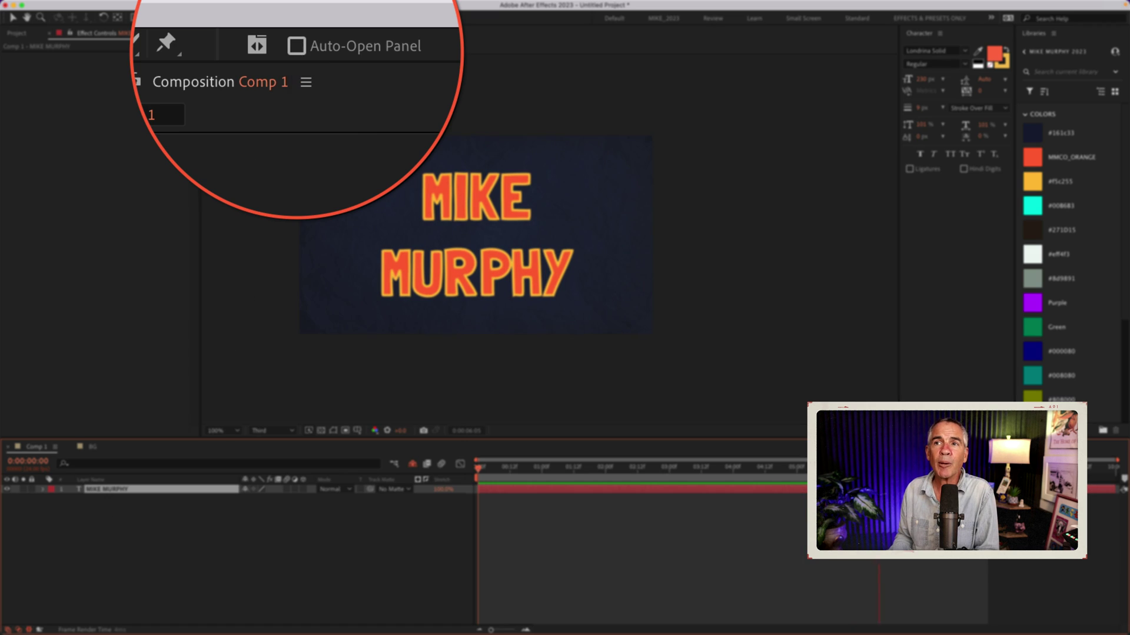
click(296, 46)
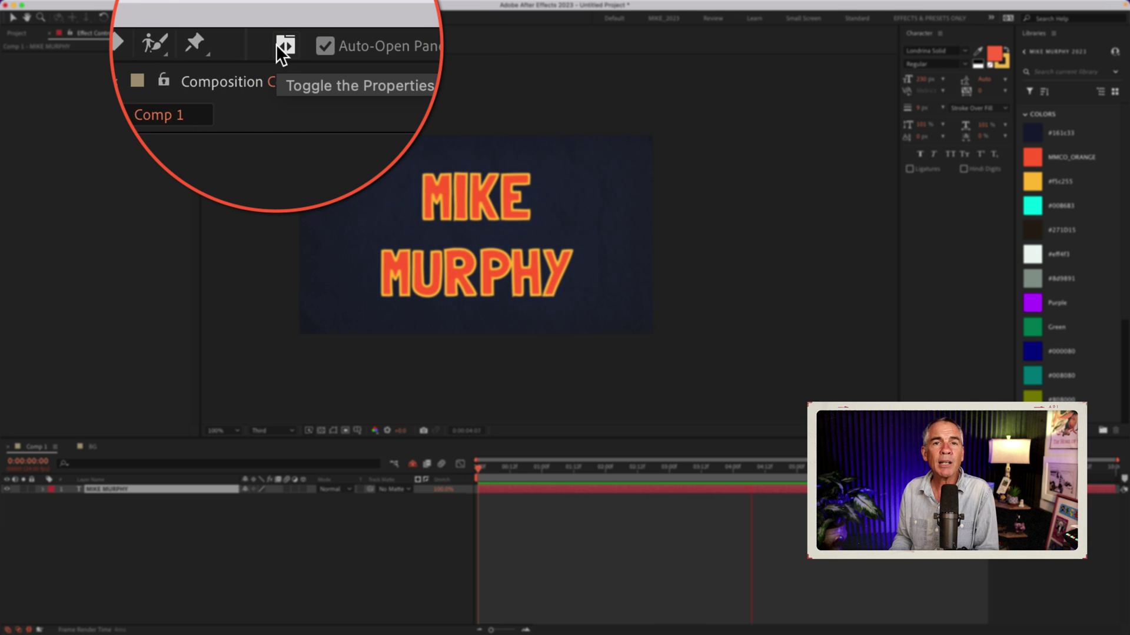
click(280, 18)
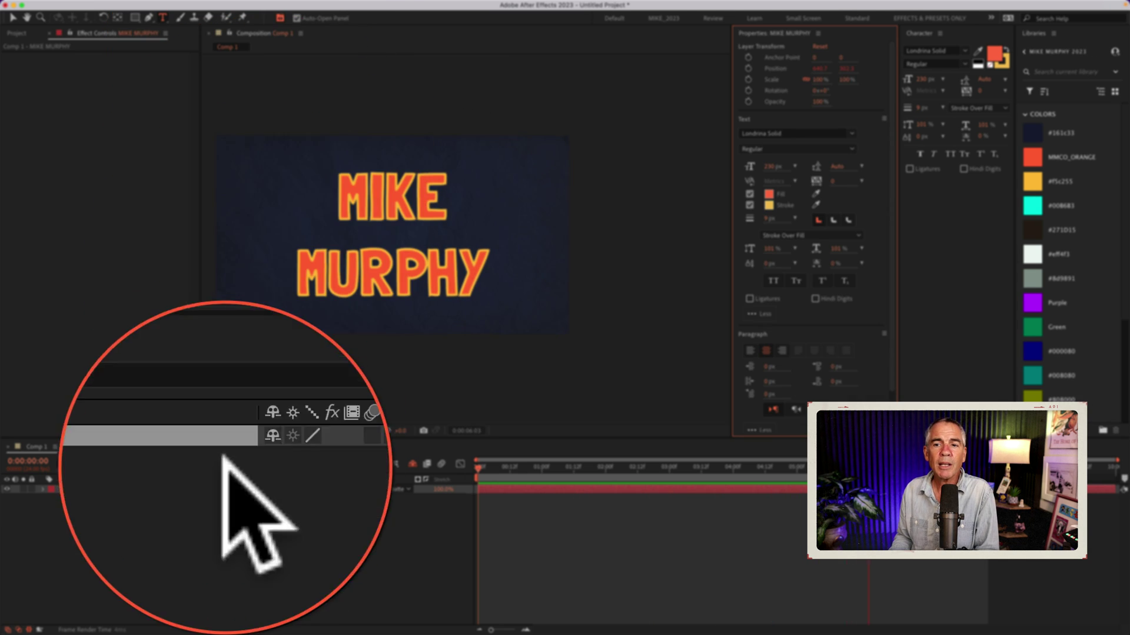
click(167, 466)
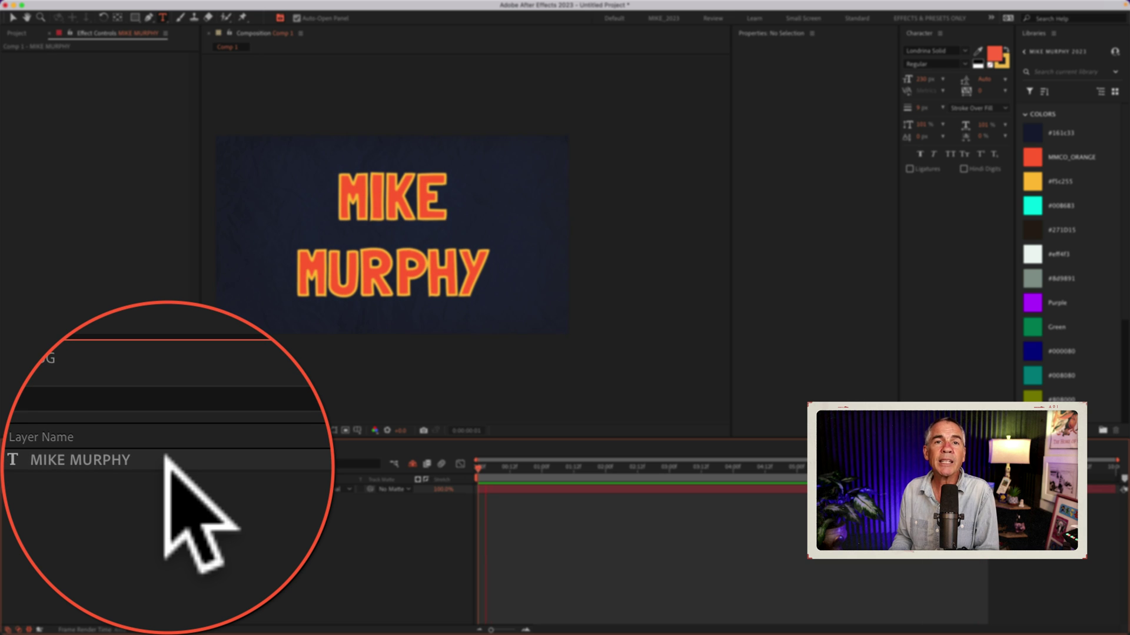
click(167, 466)
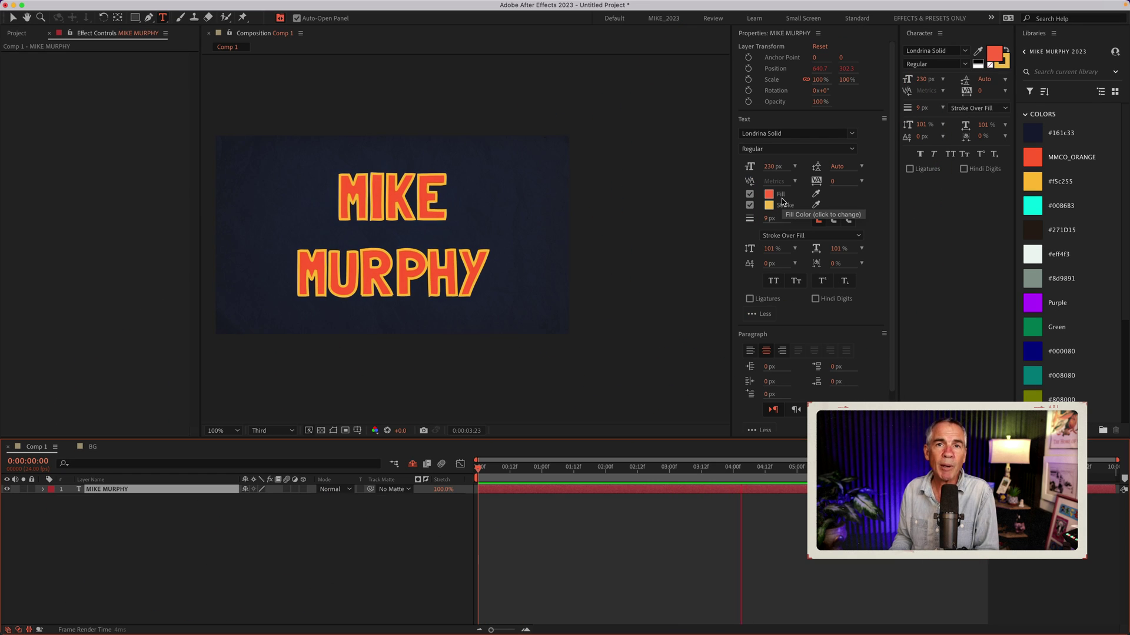
click(280, 17)
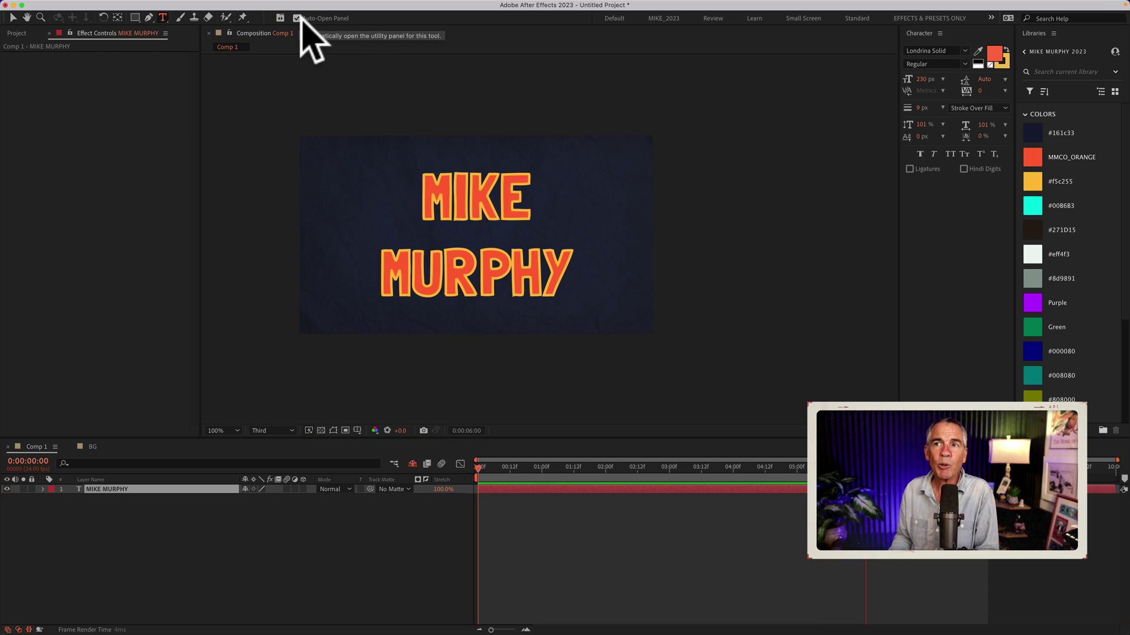
click(290, 541)
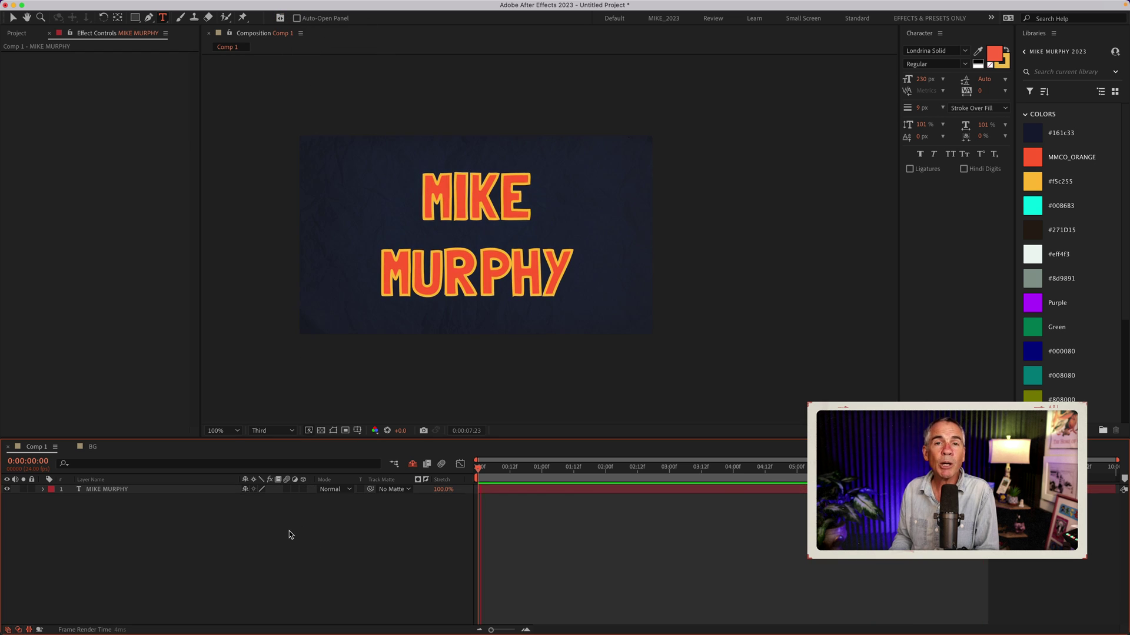
click(337, 7)
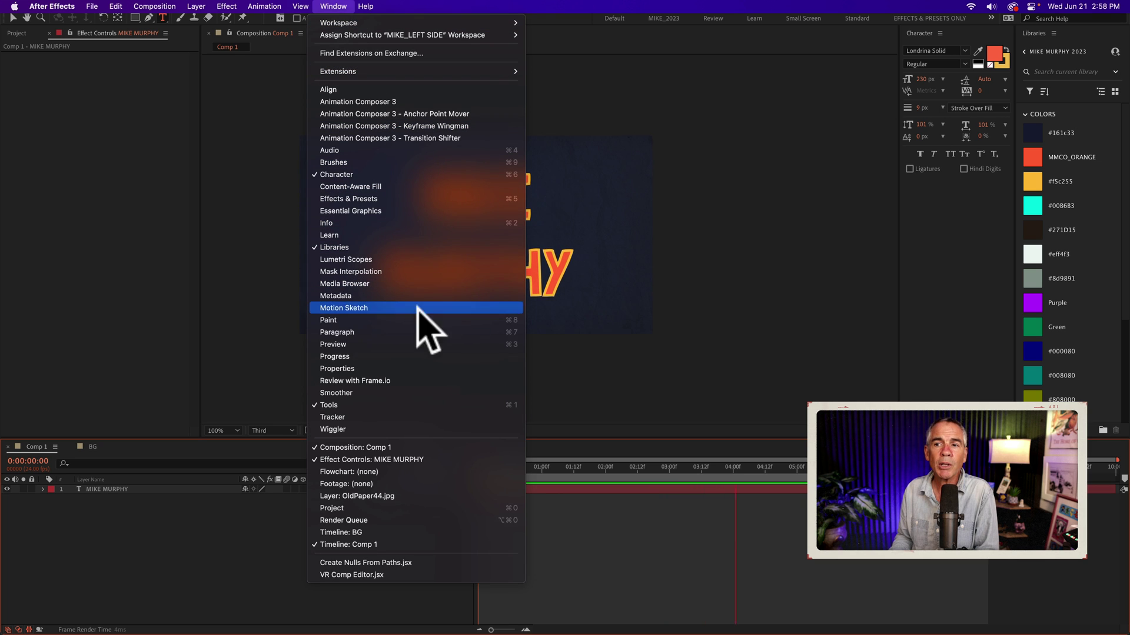
click(419, 369)
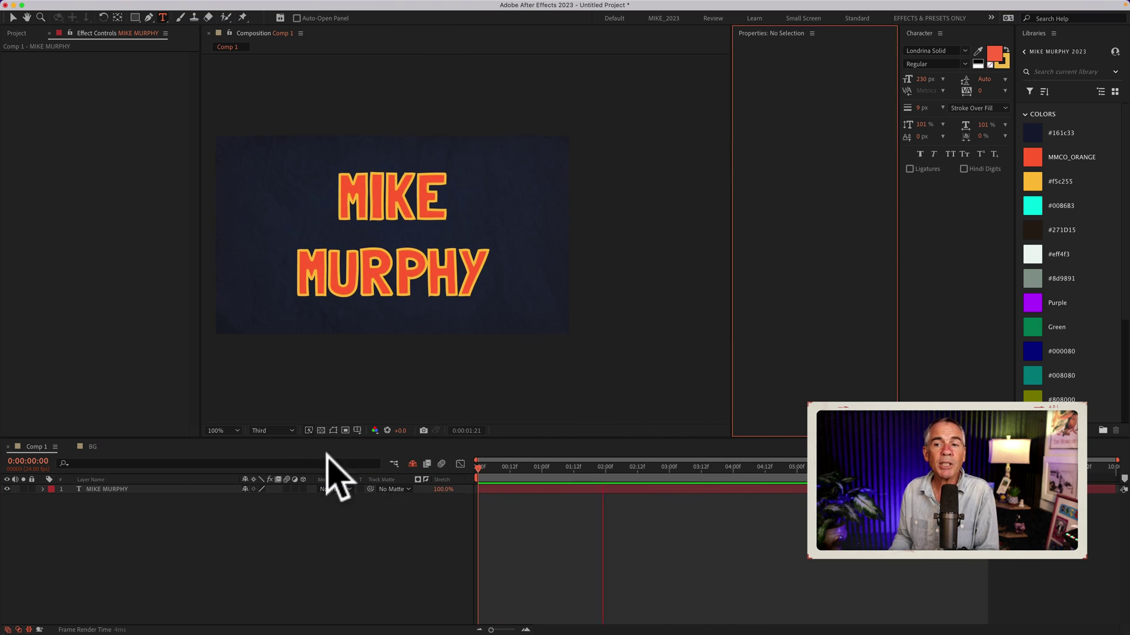
click(177, 488)
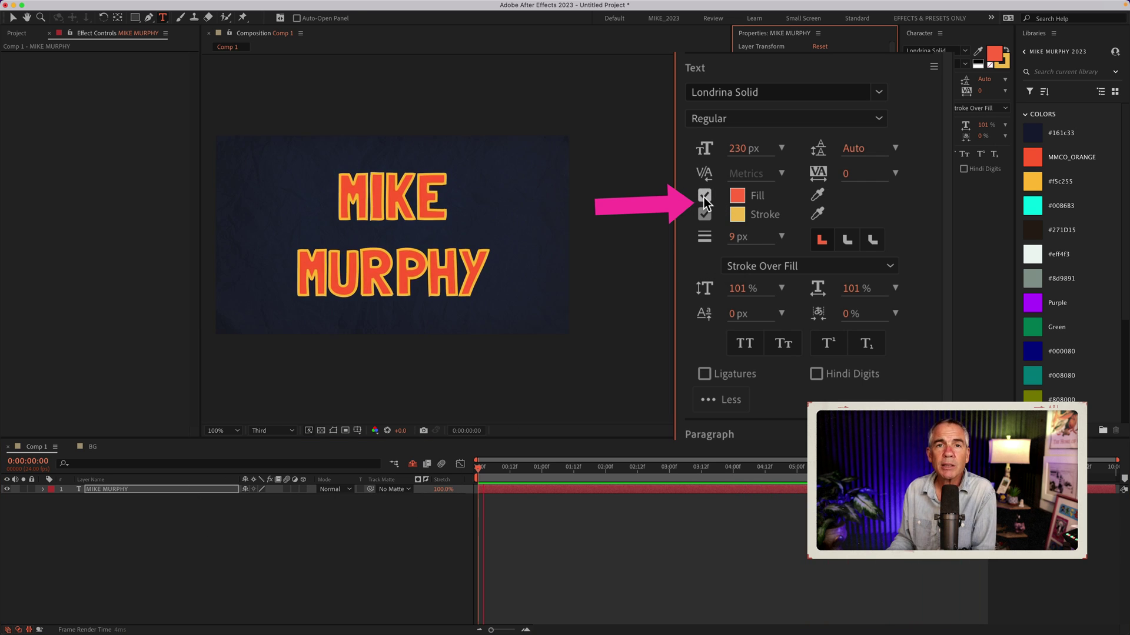
click(704, 196)
click(703, 197)
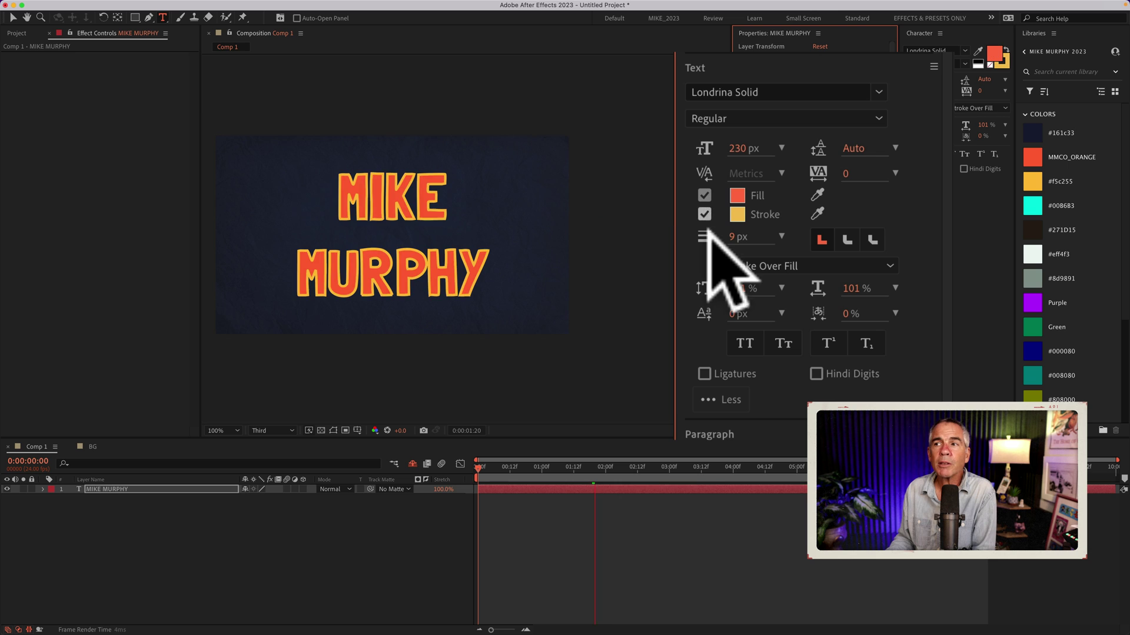
click(704, 214)
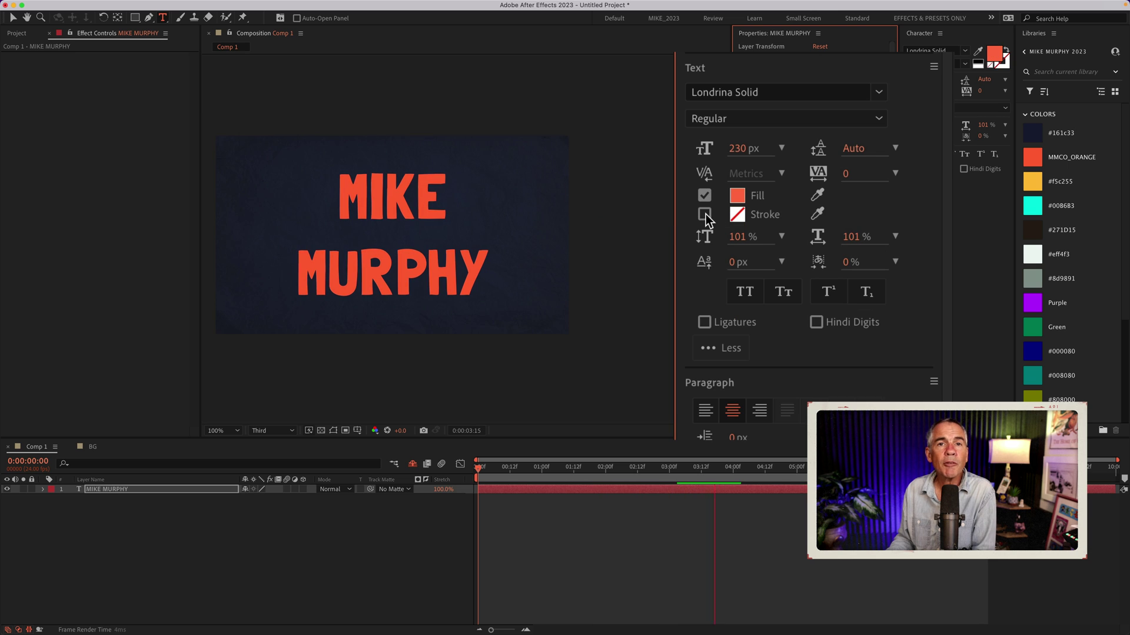
click(704, 214)
click(704, 196)
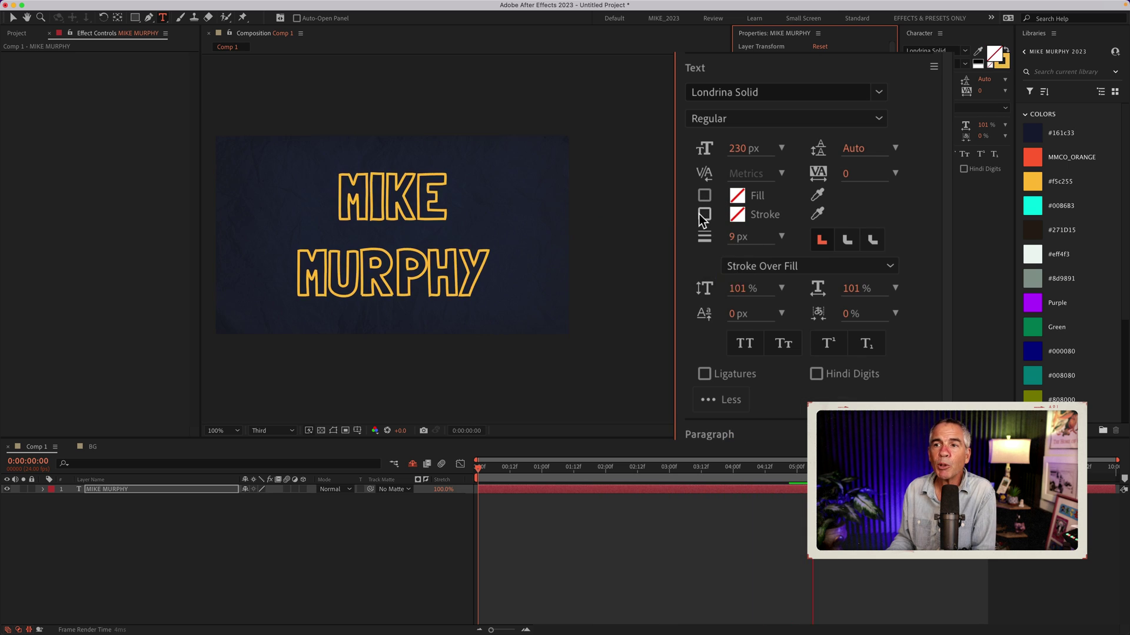
click(700, 214)
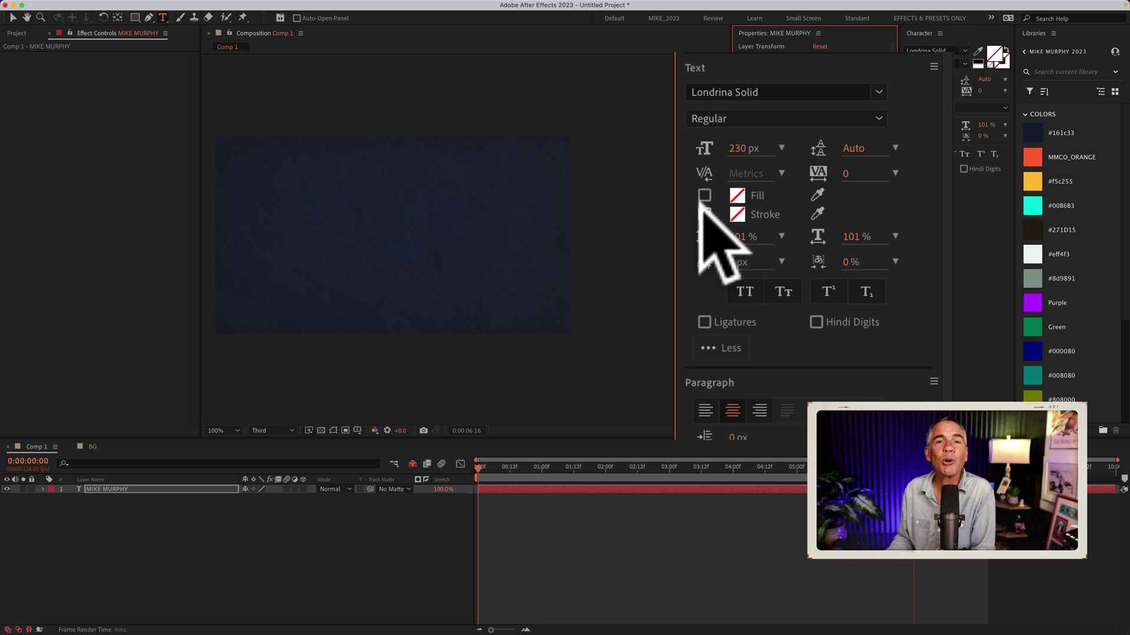
click(705, 215)
click(704, 195)
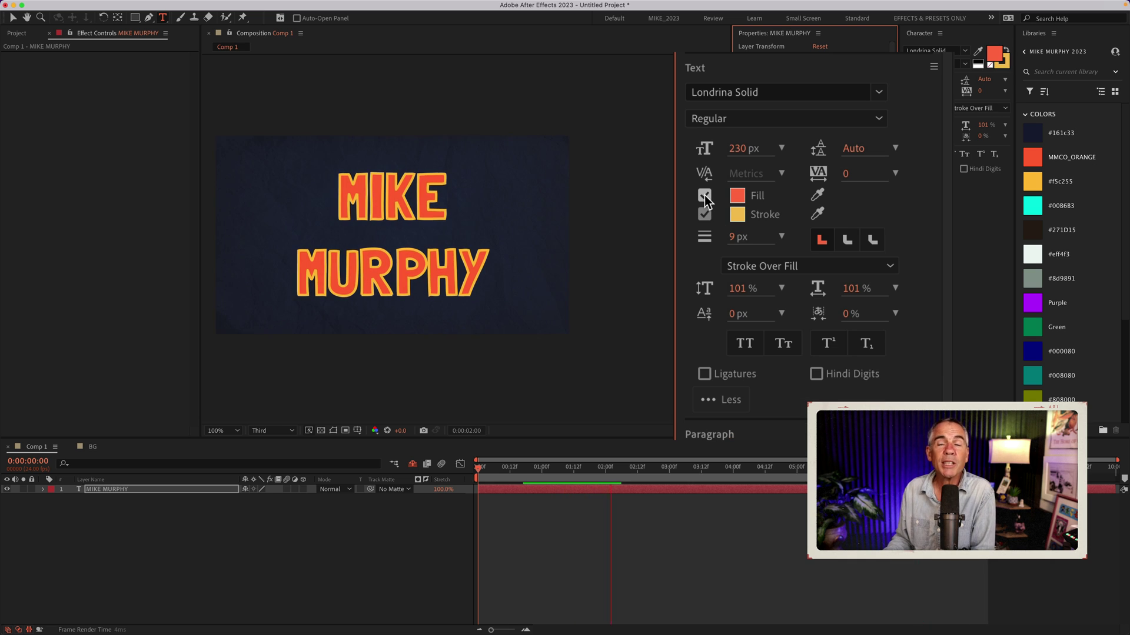
click(737, 196)
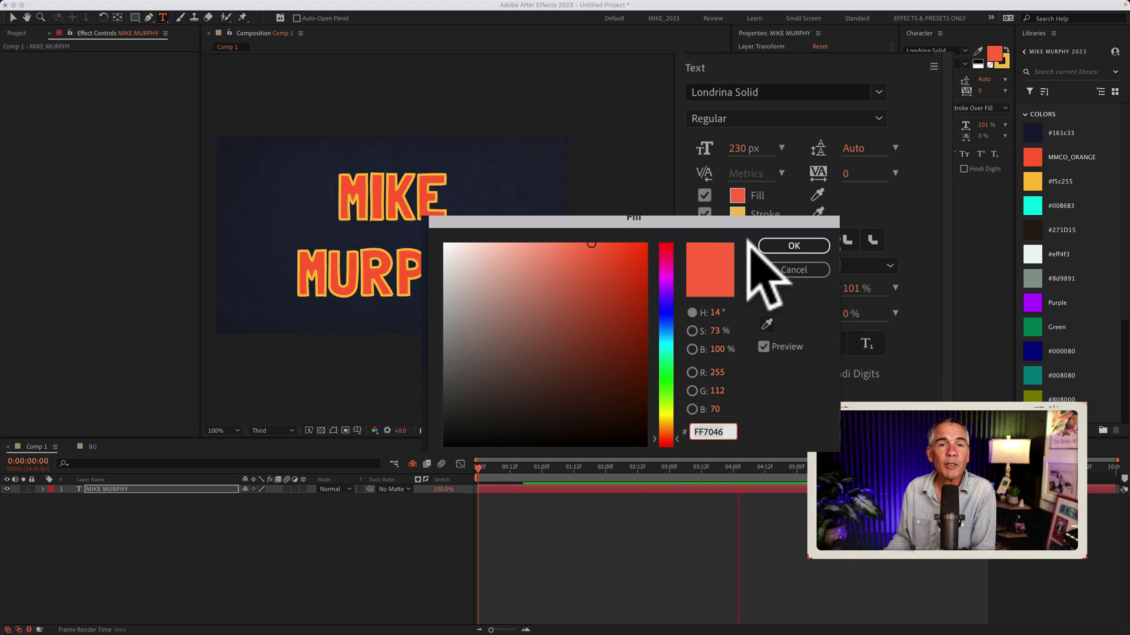
click(792, 247)
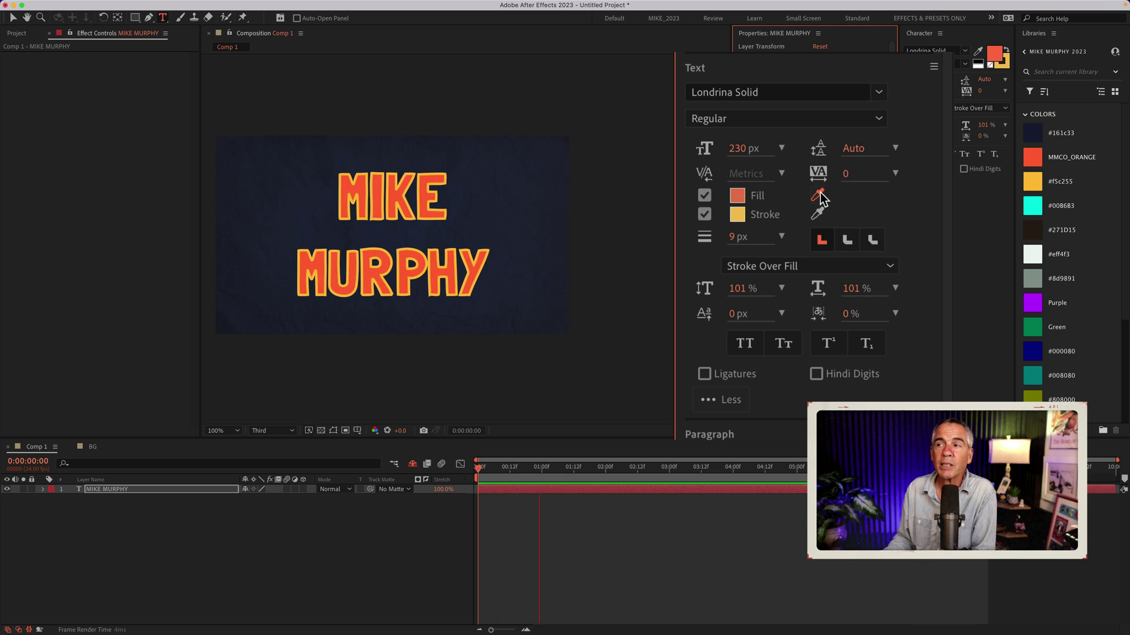
click(820, 198)
click(1033, 377)
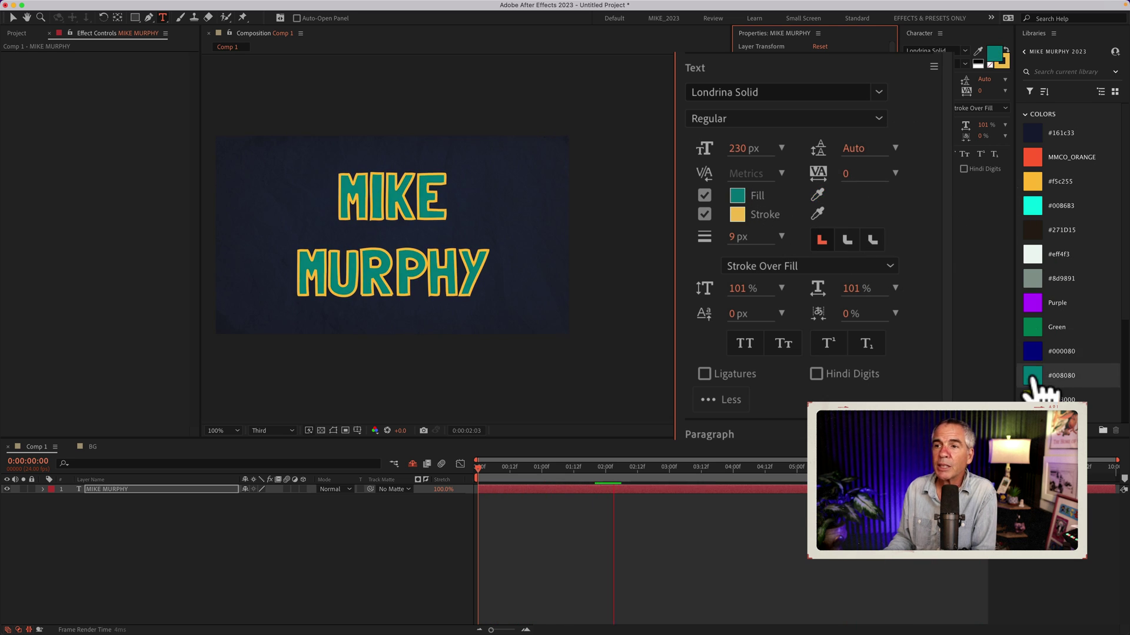
key(super+z)
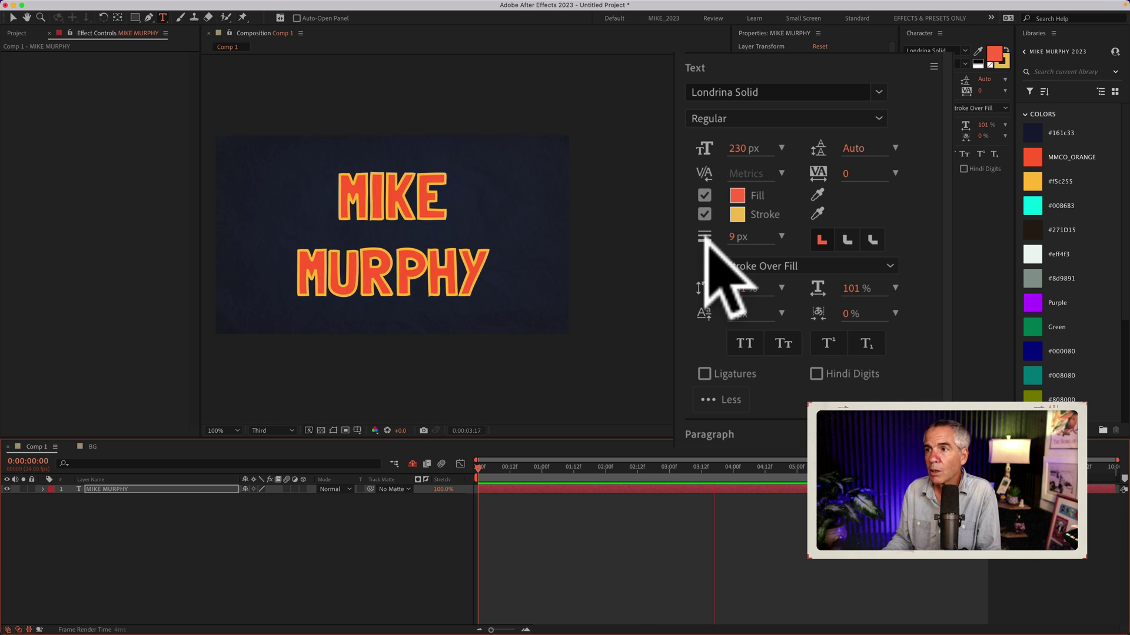
click(781, 236)
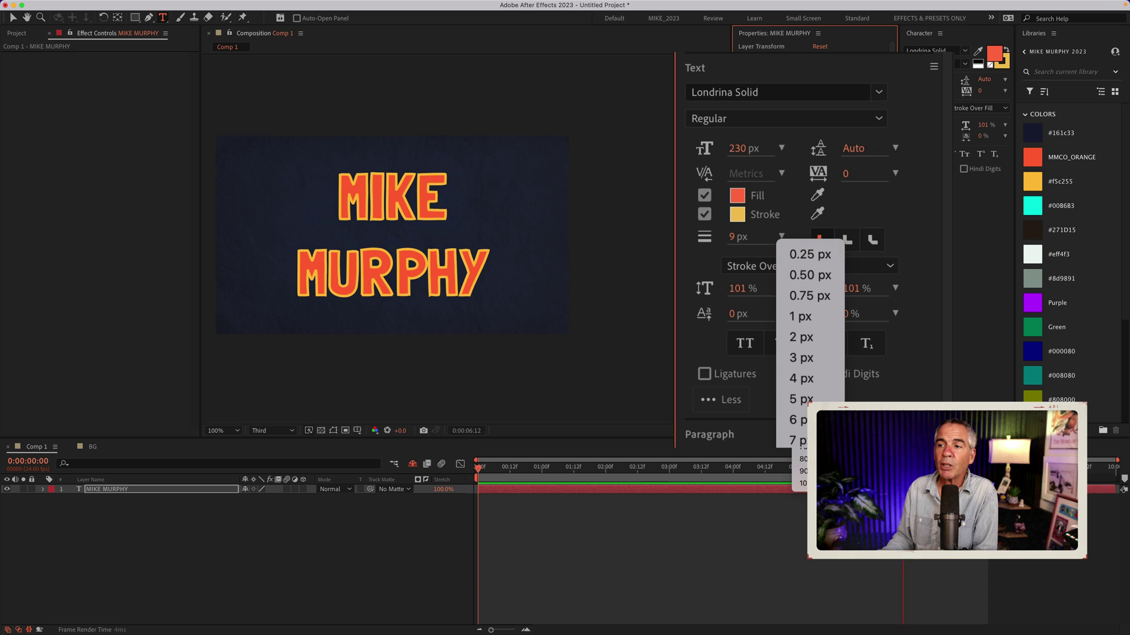
click(731, 255)
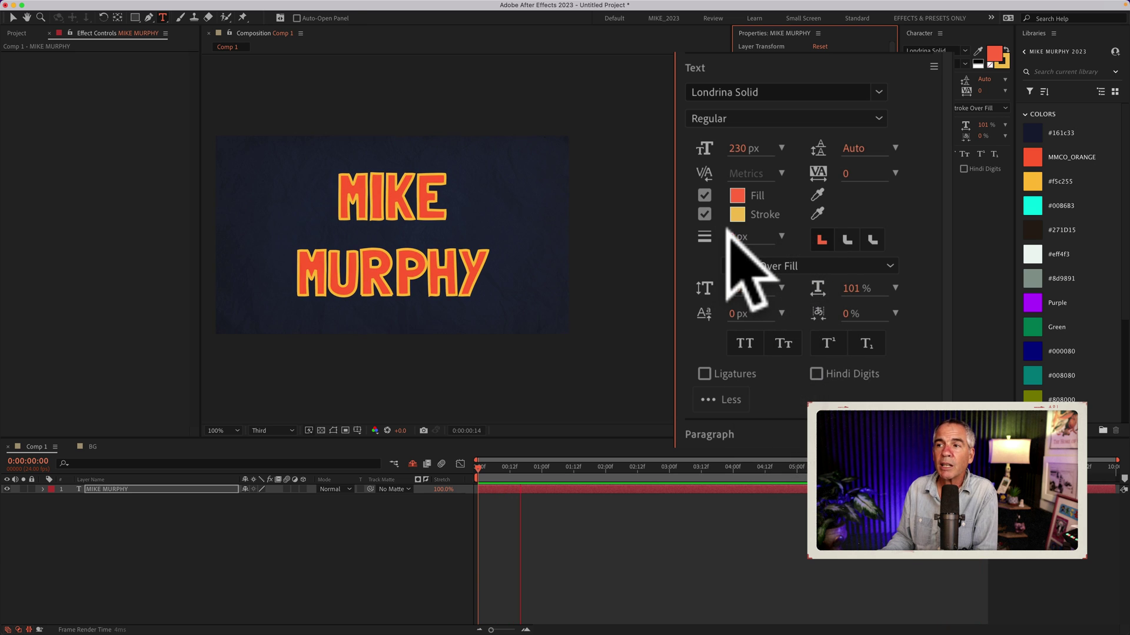
click(735, 236)
text(15)
key(Return)
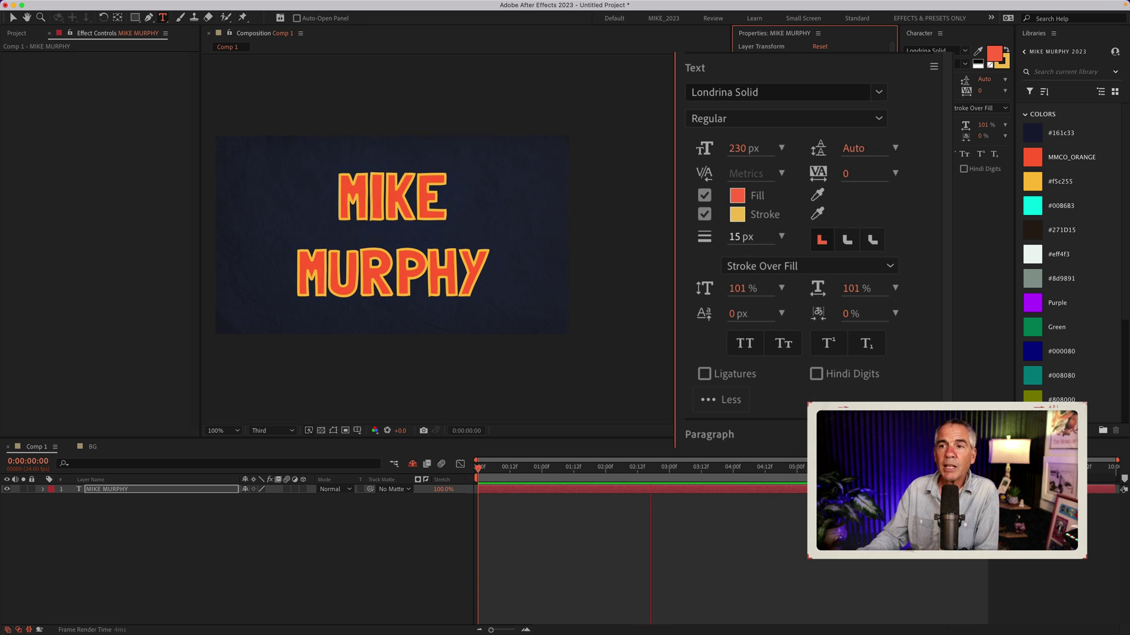
click(734, 237)
text(9)
key(Return)
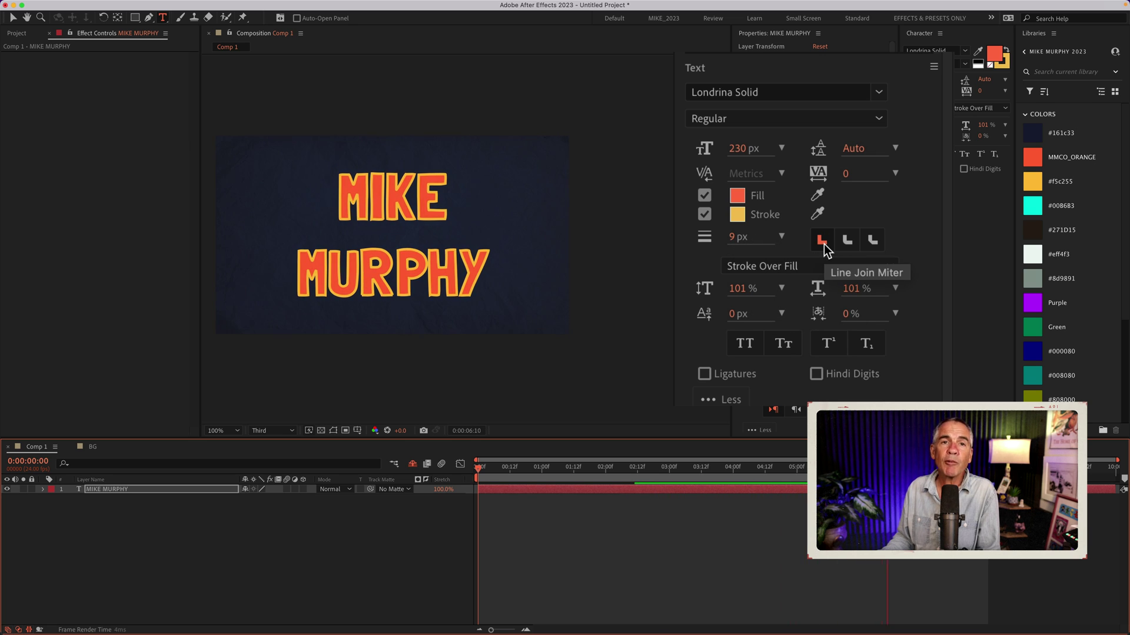
click(850, 241)
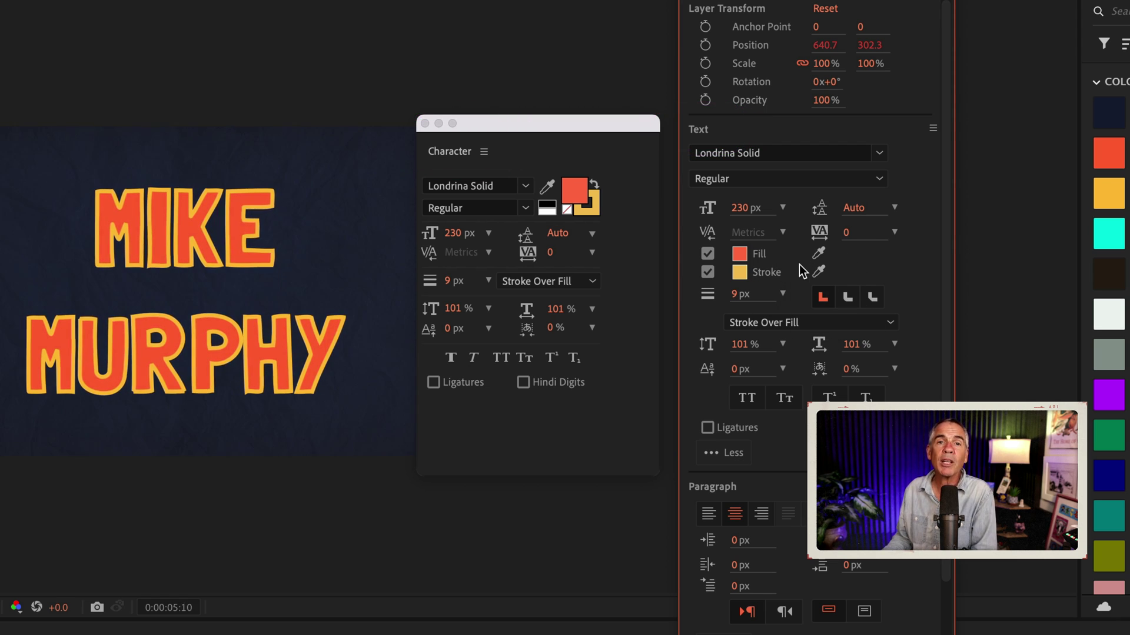
click(524, 171)
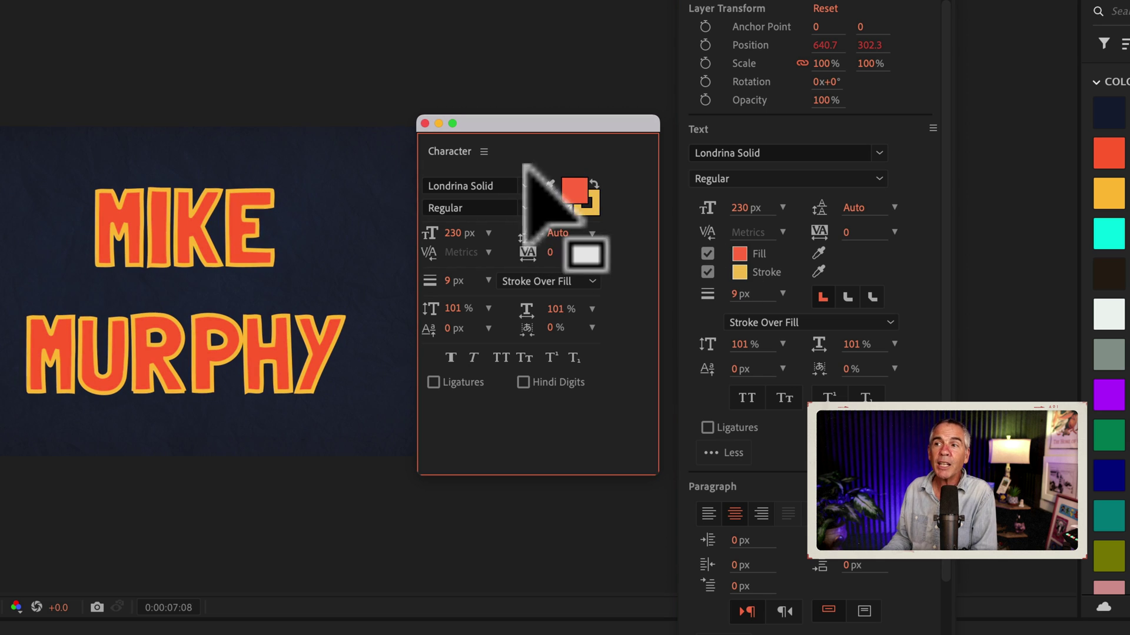
click(595, 187)
click(595, 187)
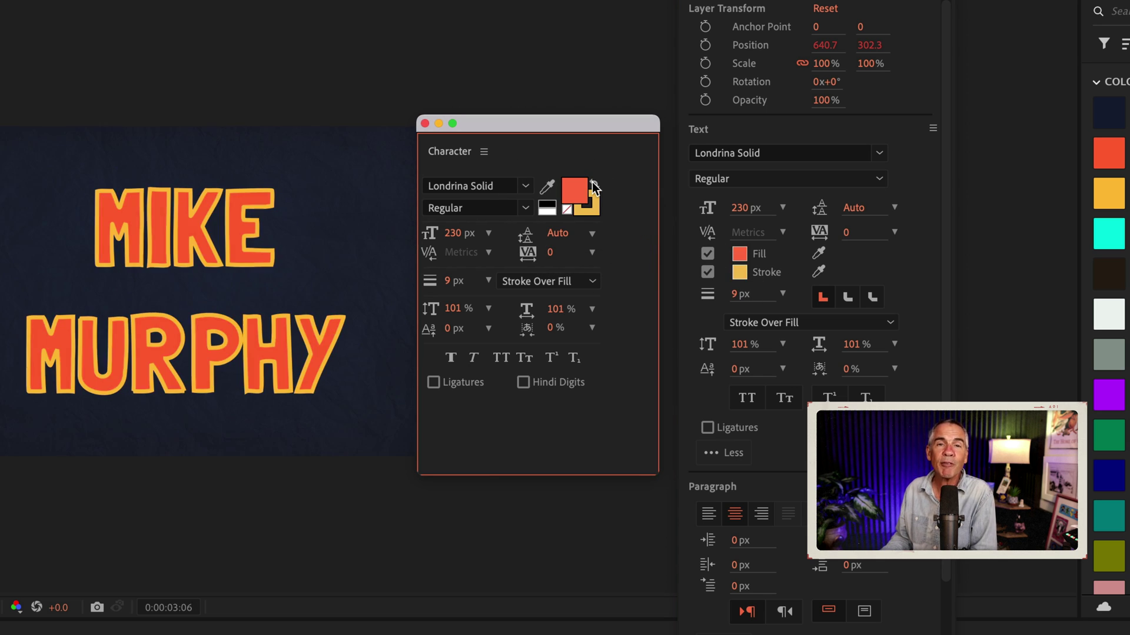
click(906, 261)
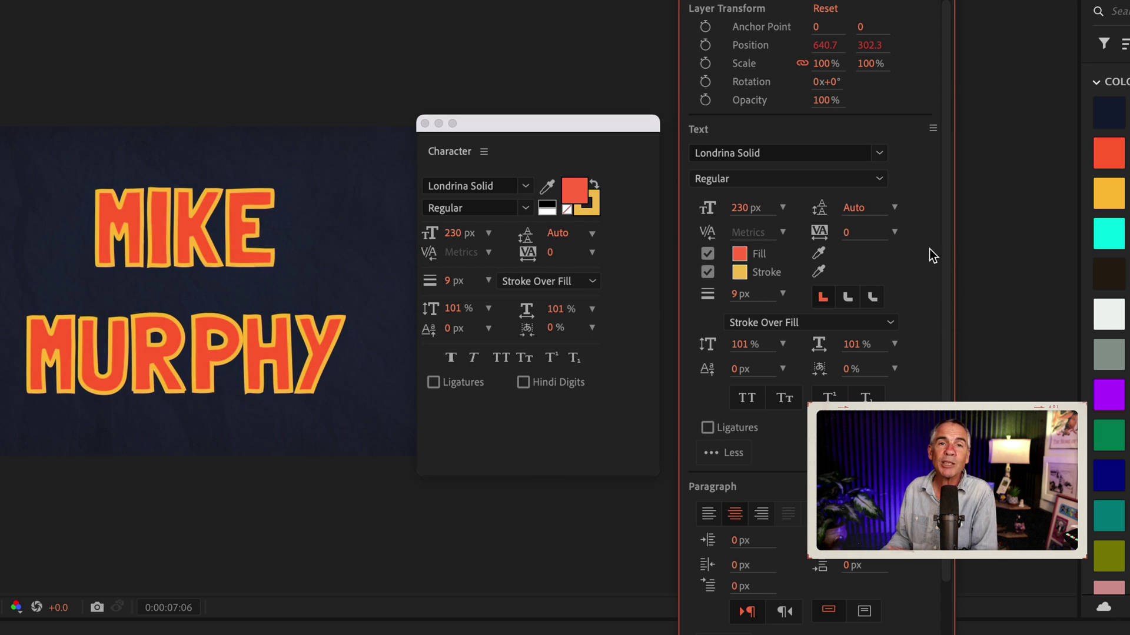
click(706, 253)
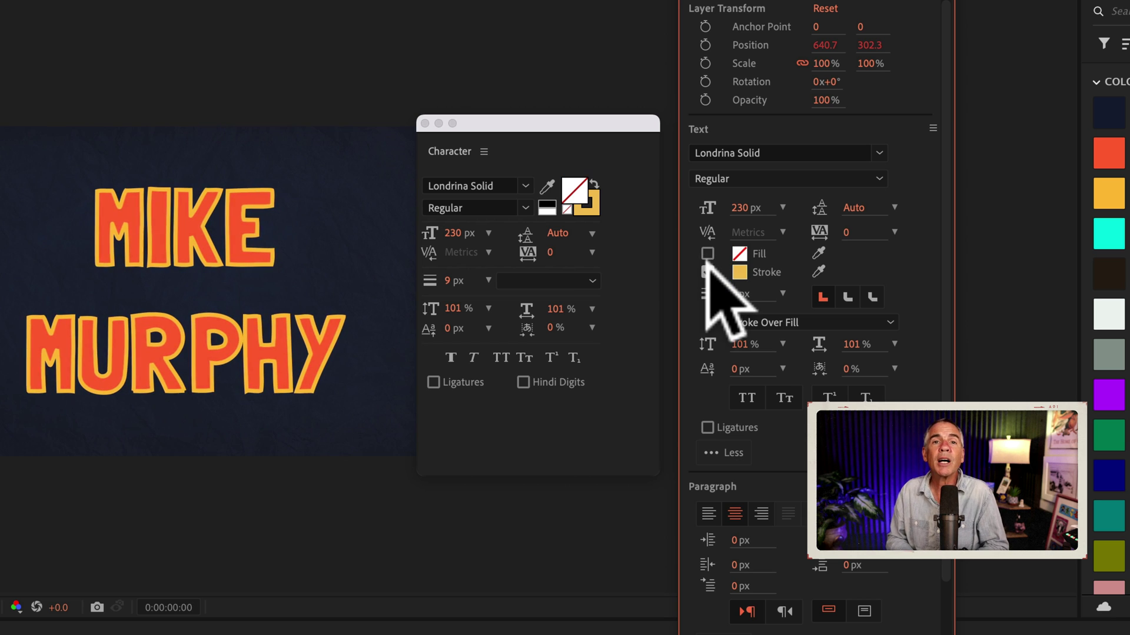
click(706, 271)
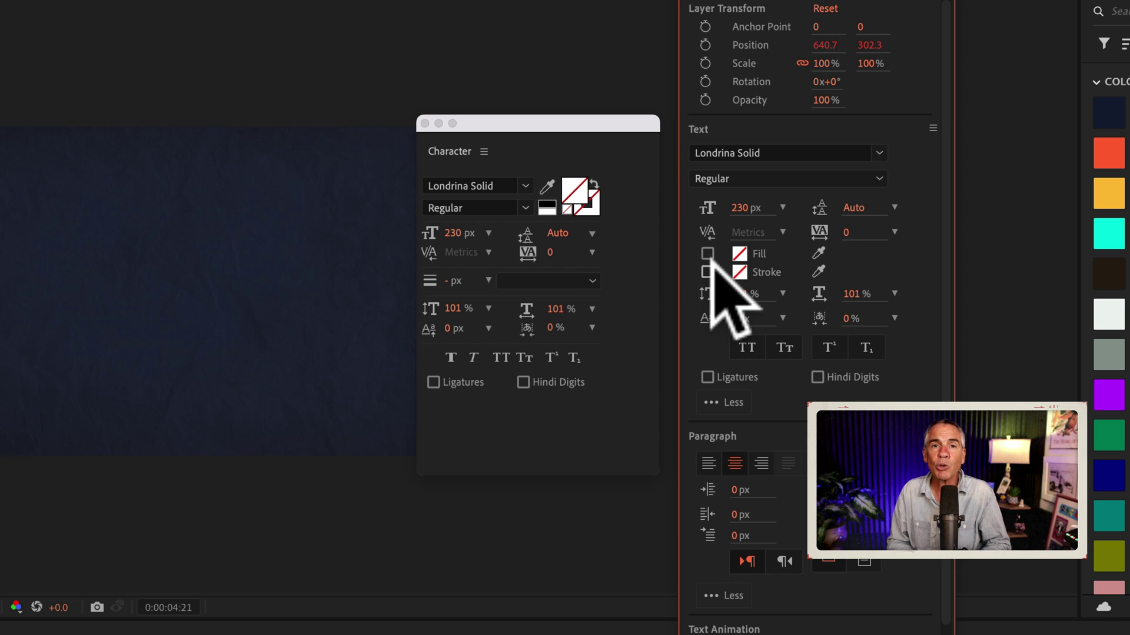
click(706, 272)
click(706, 254)
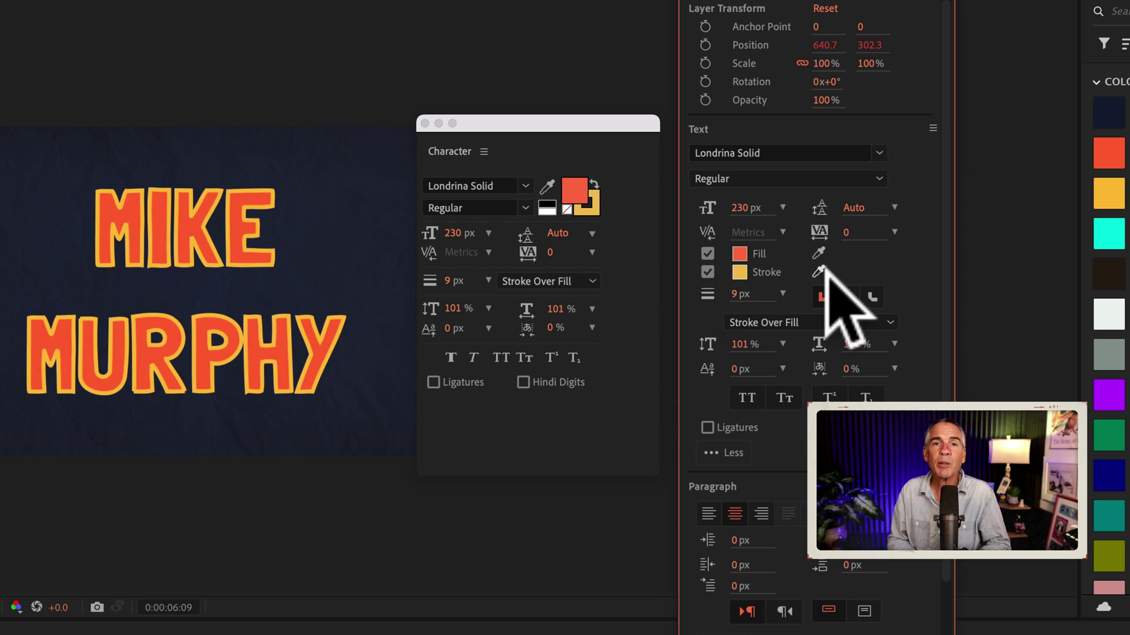